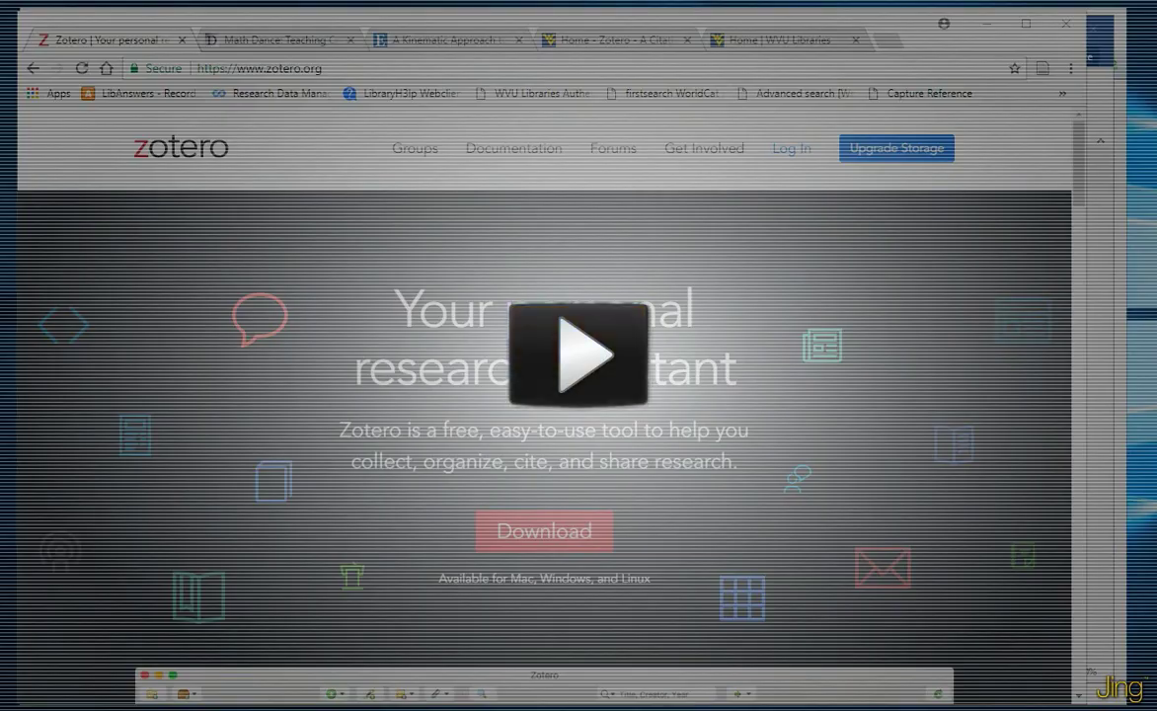
Step: Save the Math Dance thesis record from Chrome into Zotero's Dance Resources collection
key("space")
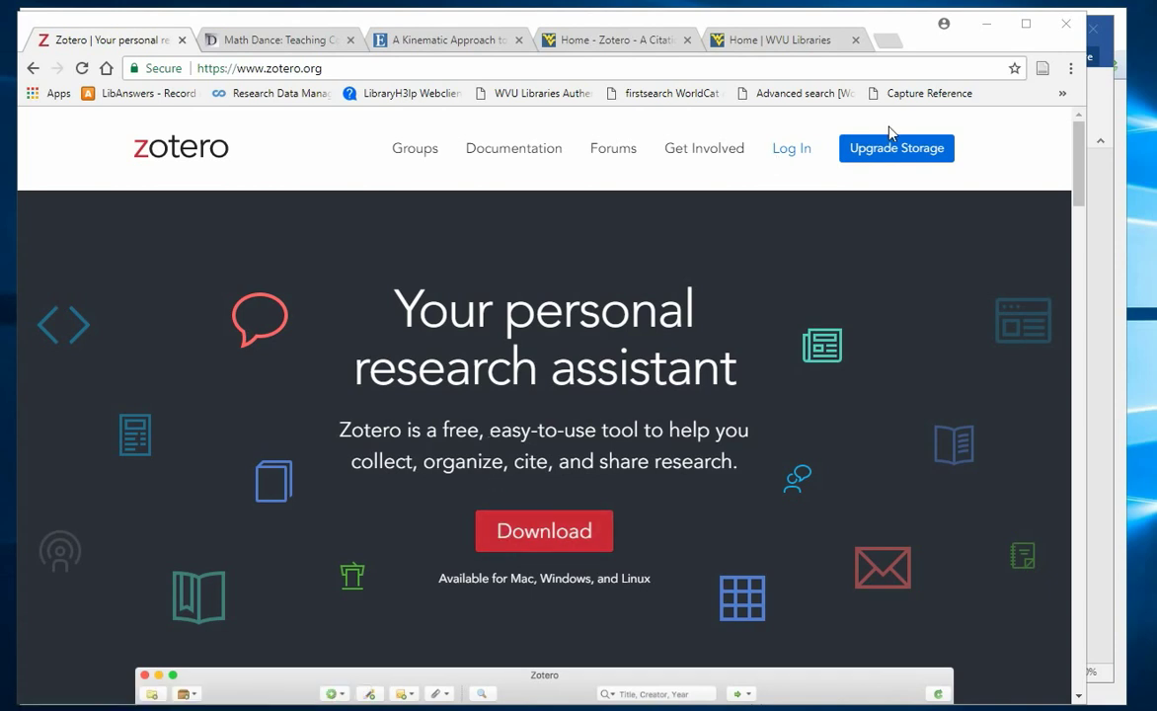
left_click(299, 47)
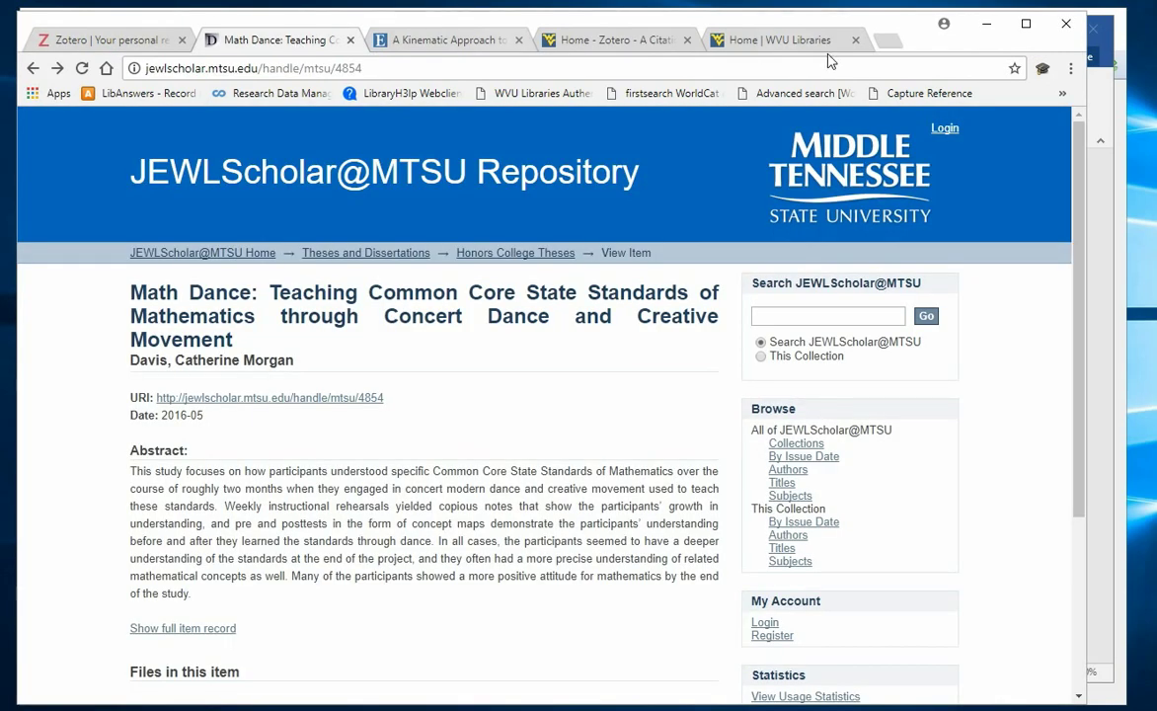
left_click(1042, 69)
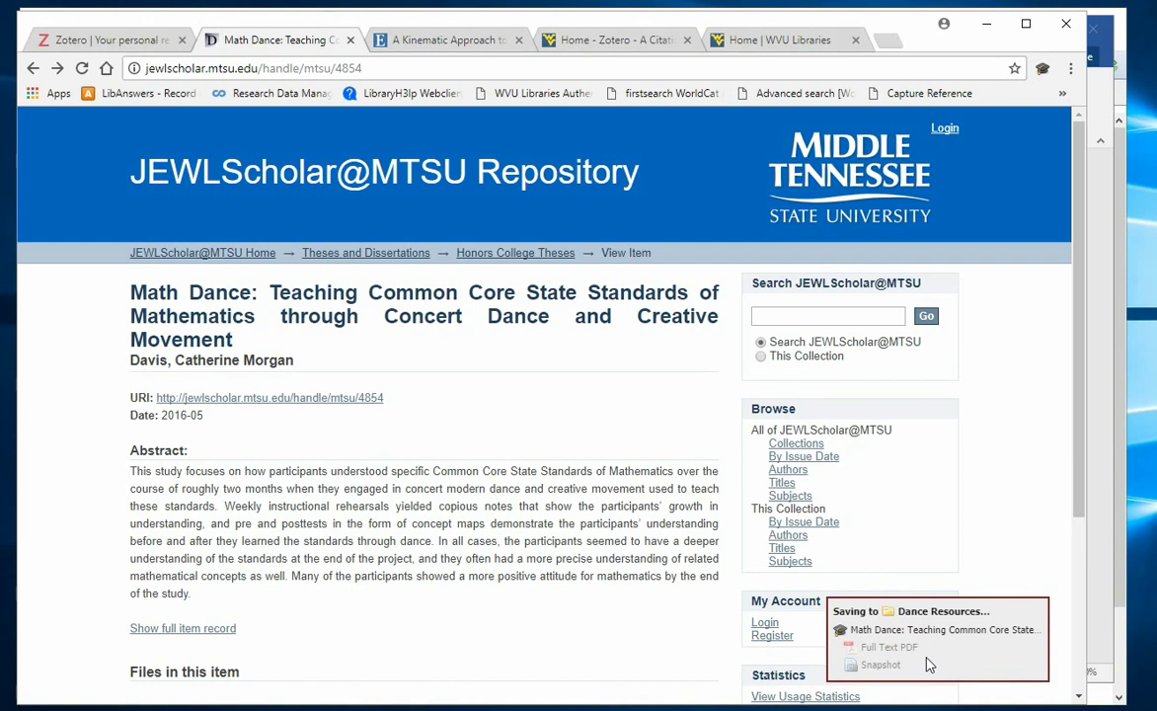
left_click(410, 41)
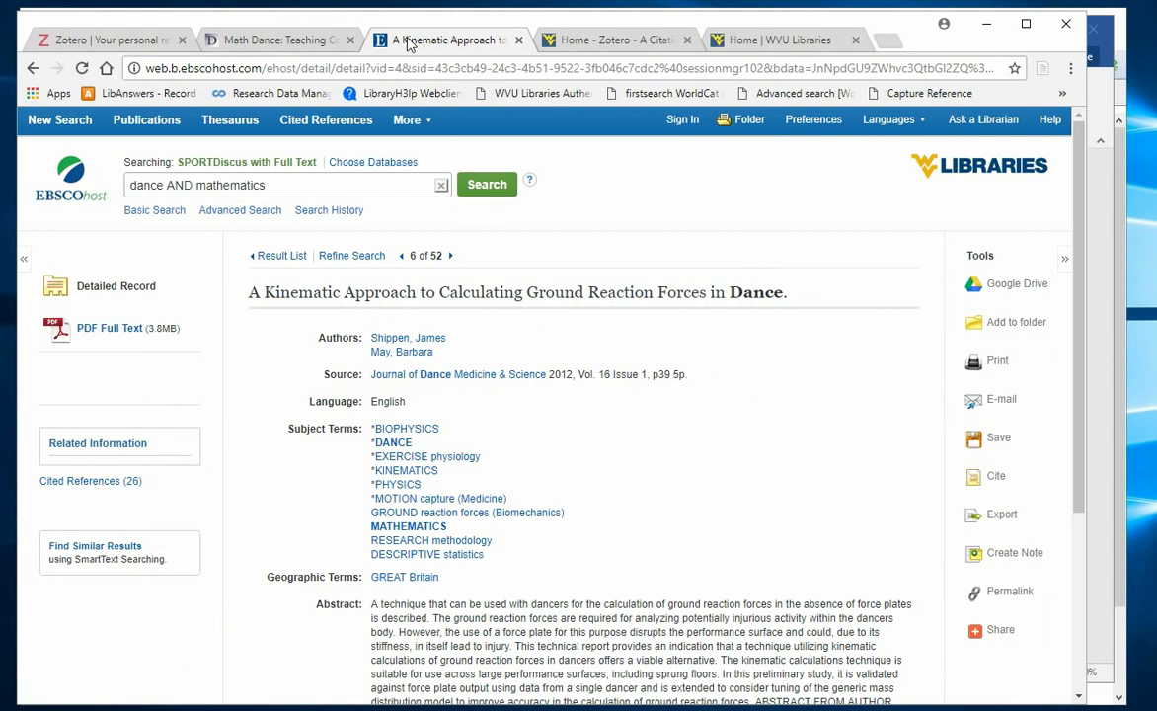
Step: Save the Kinematic Approach article and its PDF to Dance Resources, then view the four-article EBSCOhost folder
left_click(1046, 69)
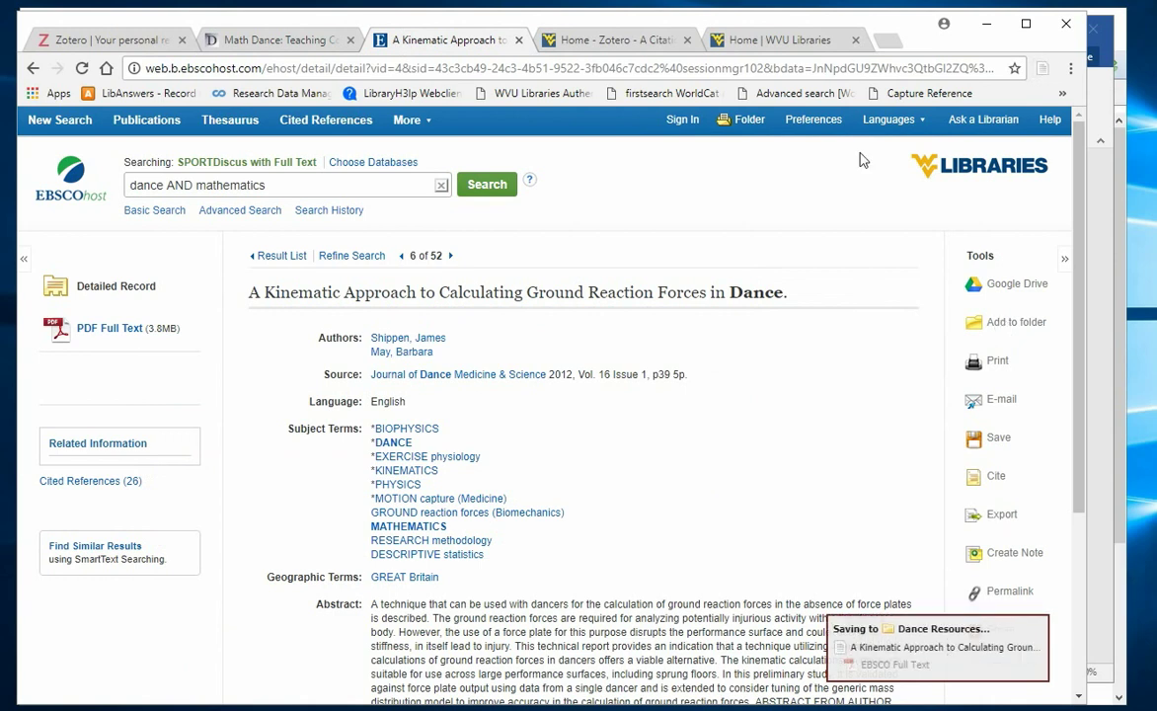
left_click(727, 128)
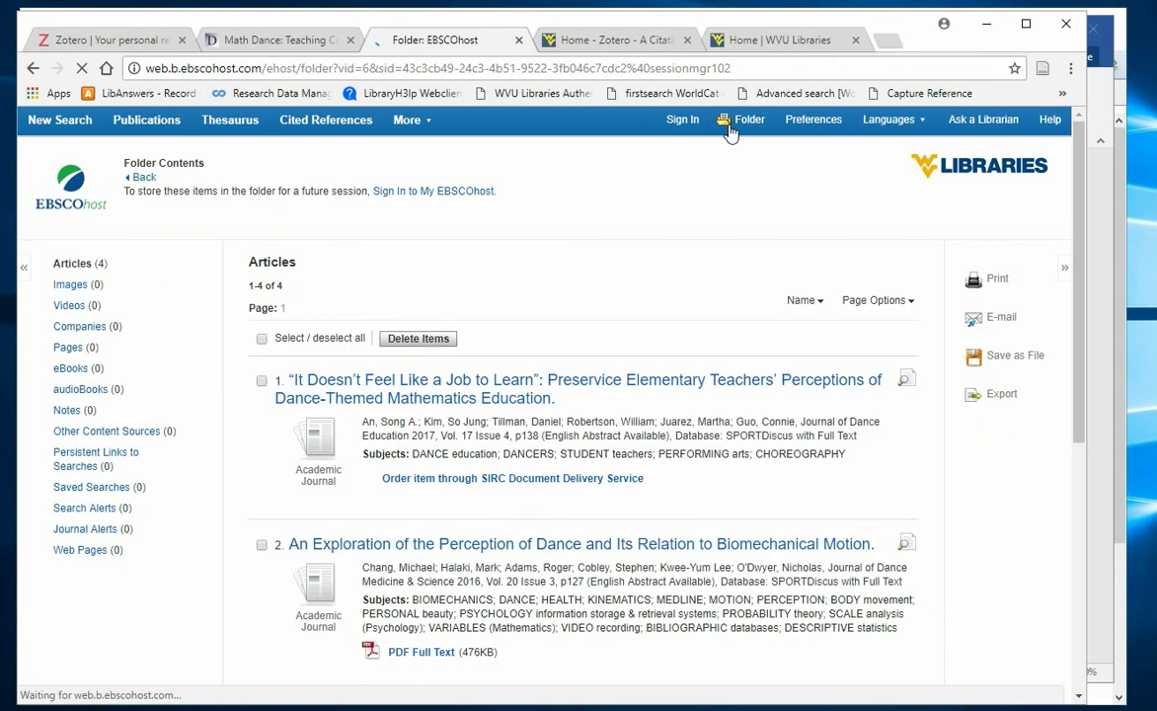
Step: Export all four folder articles in RIS format directly into Zotero
left_click(262, 340)
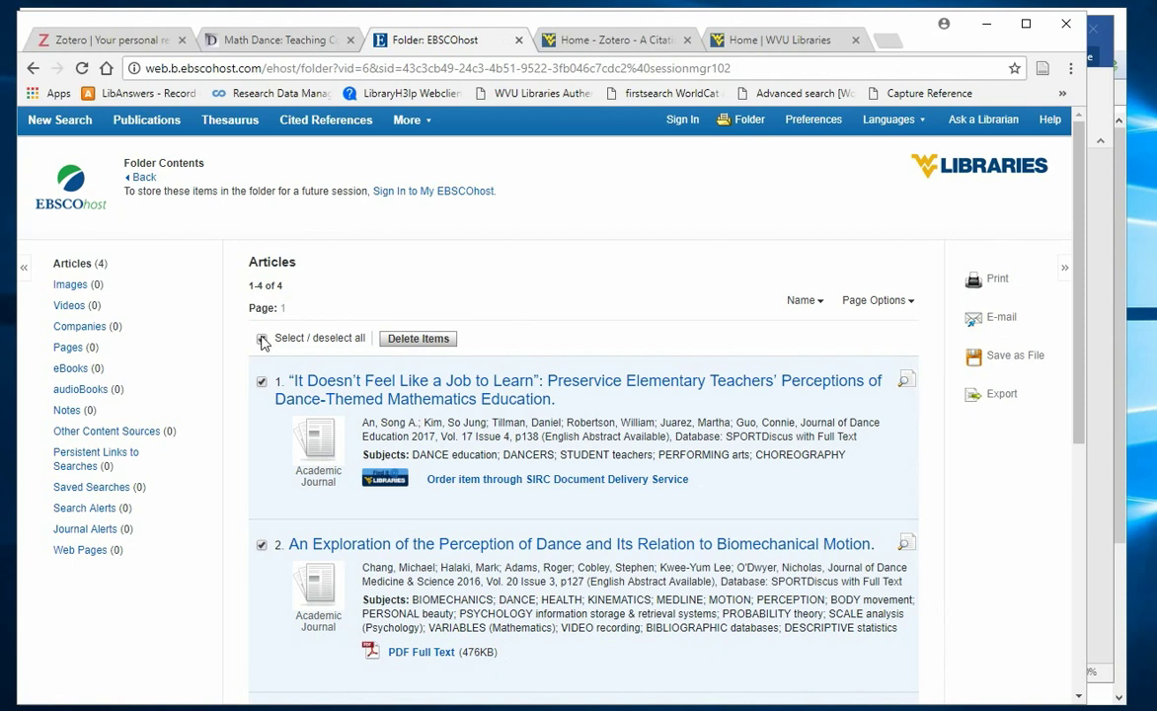
left_click(976, 399)
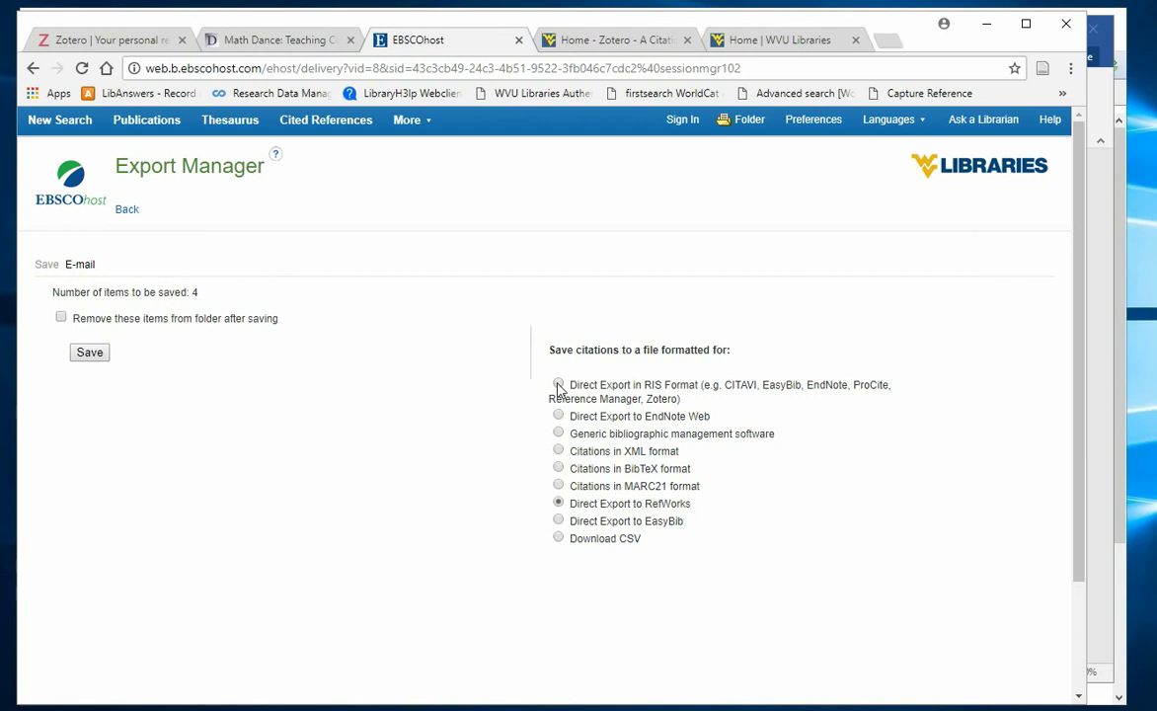
left_click(558, 384)
left_click(90, 352)
left_click(397, 119)
Step: Add a new top-level collection named 'Dance AND Mathematics' in Zotero
key("alt+Tab")
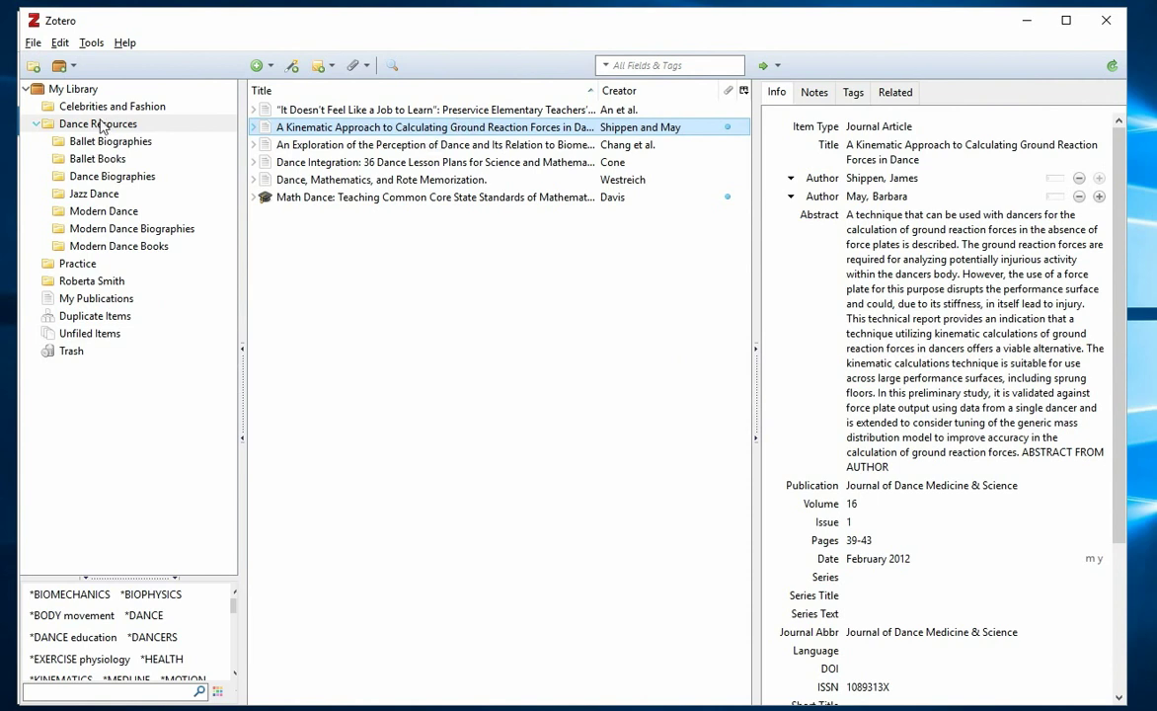
left_click(33, 66)
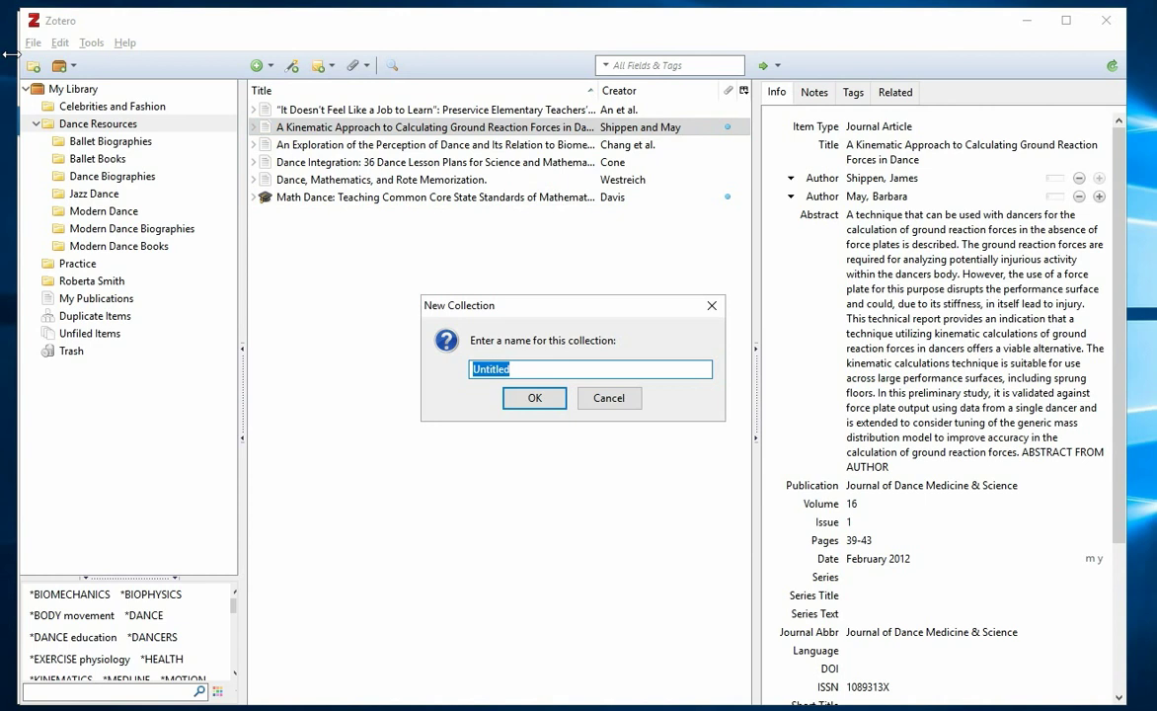
type("Dance AND ")
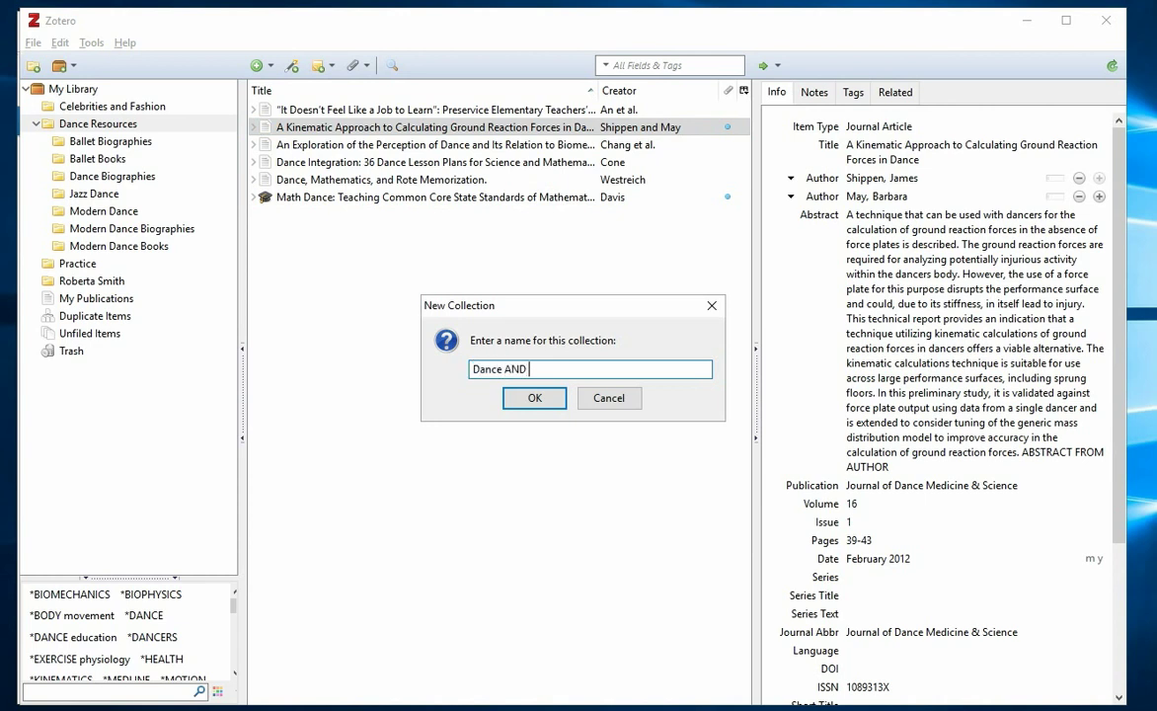
type("Mathematics")
key("Return")
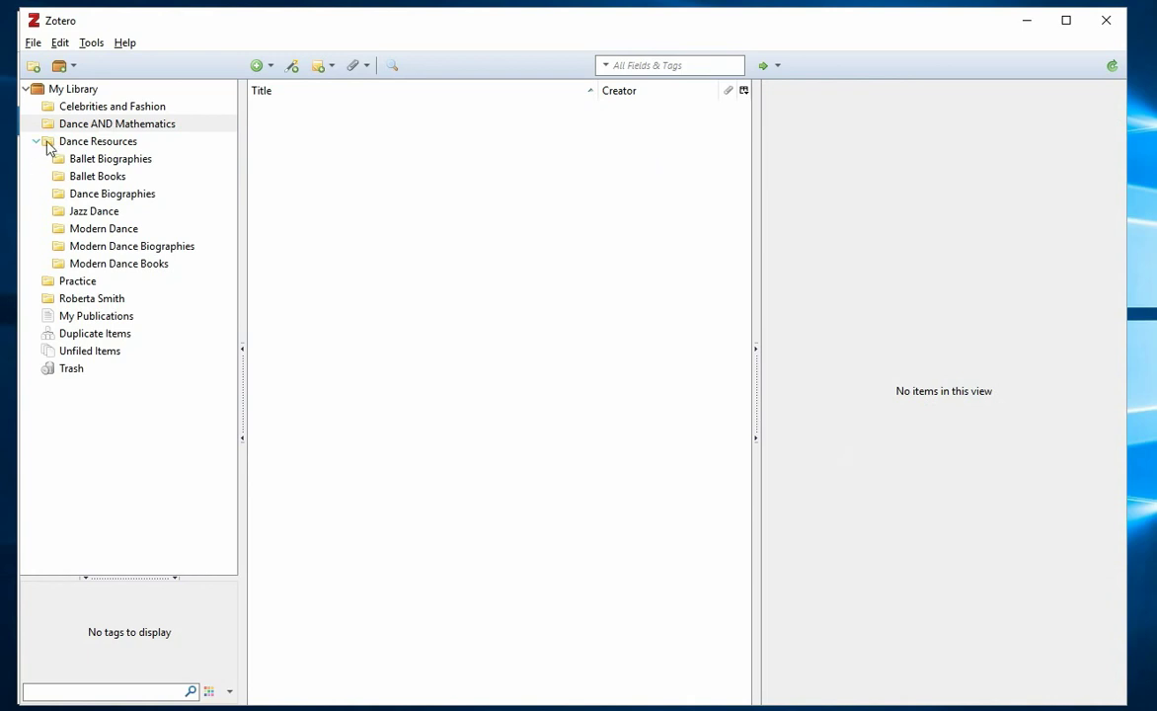
Step: Show the 'It Doesn't Feel Like a Job to Learn' article's Info pane details from Dance Resources
left_click(35, 145)
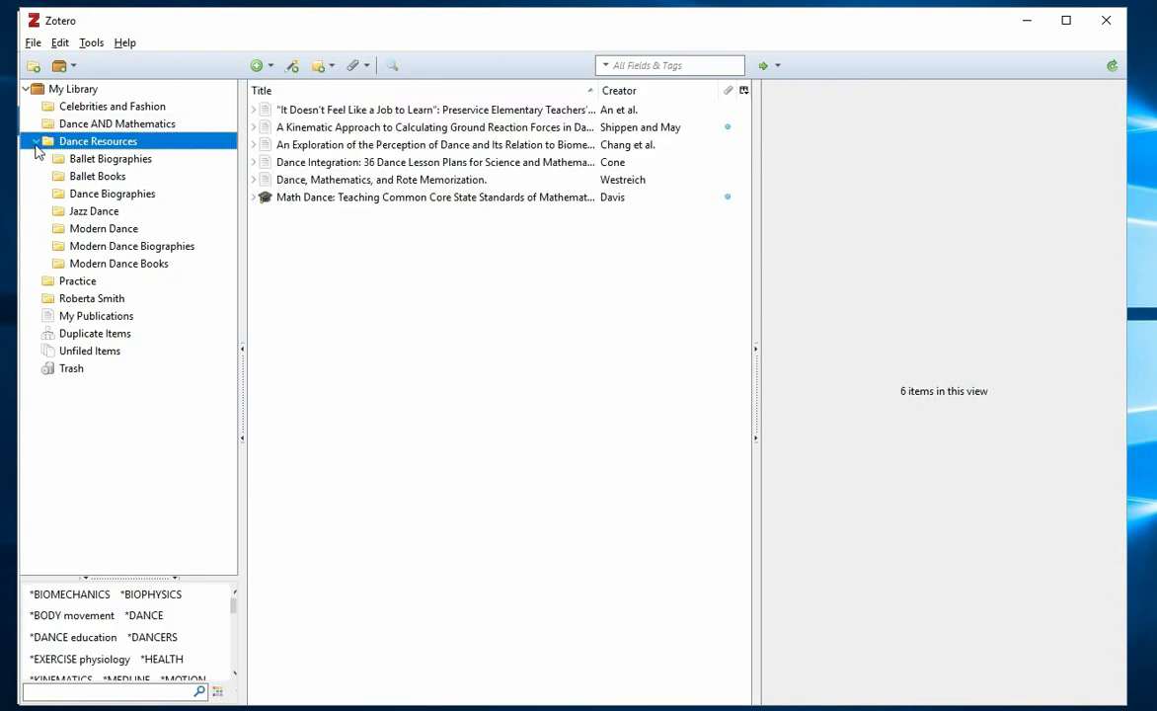
left_click(36, 146)
left_click(36, 145)
left_click(459, 110)
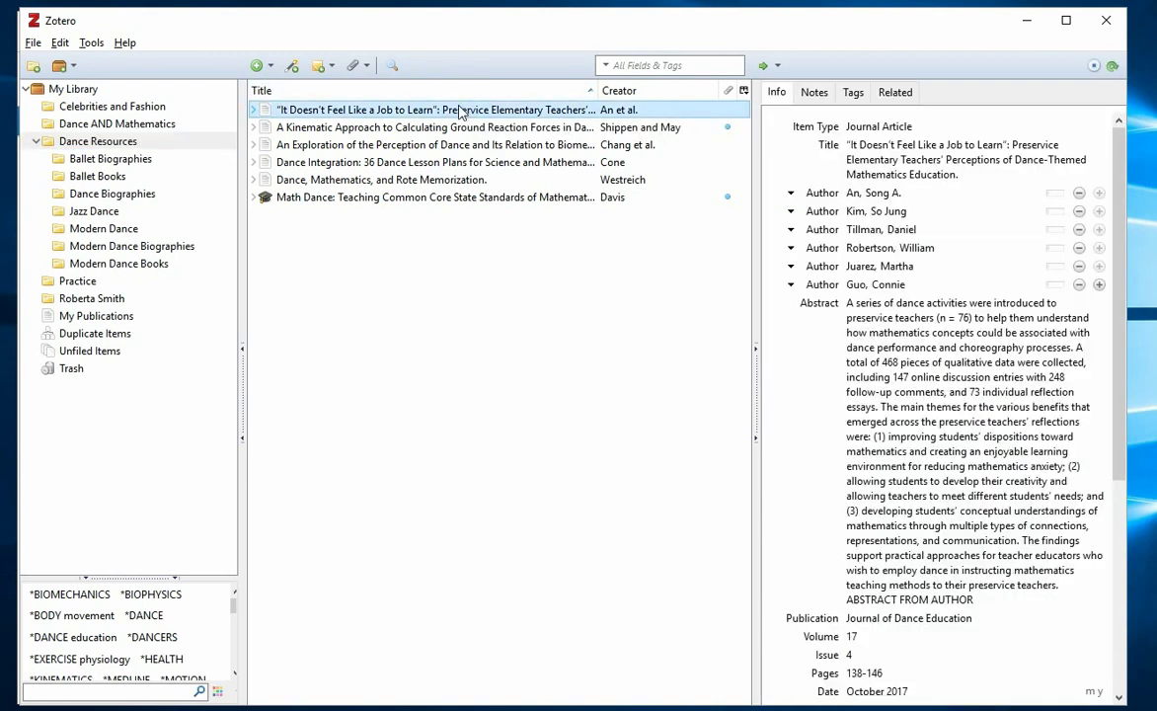
left_click(956, 165)
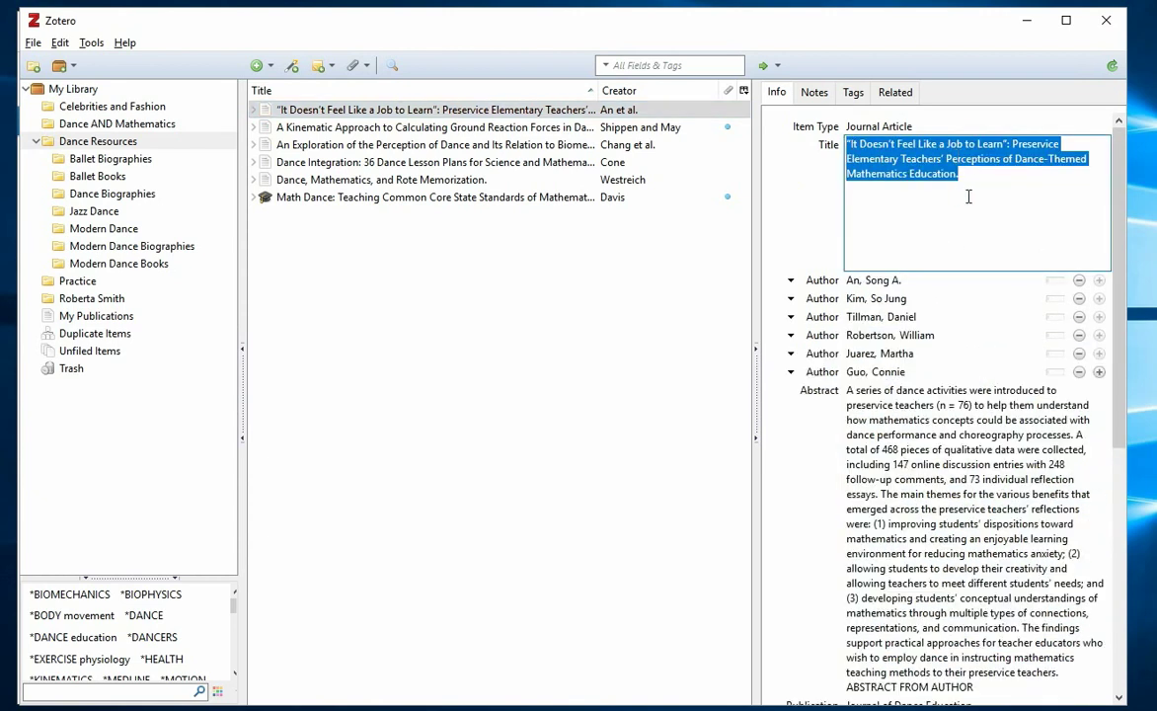
left_click(968, 175)
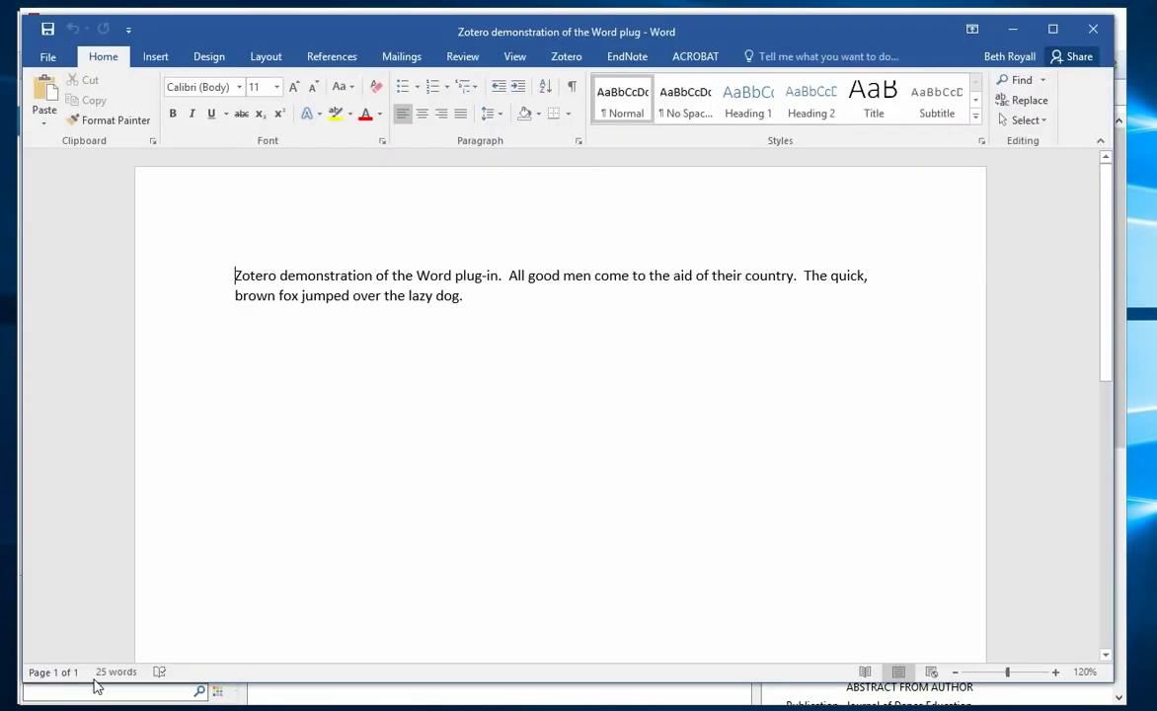
Step: Set the Word document's Zotero citation style to American Psychological Association
left_click(565, 59)
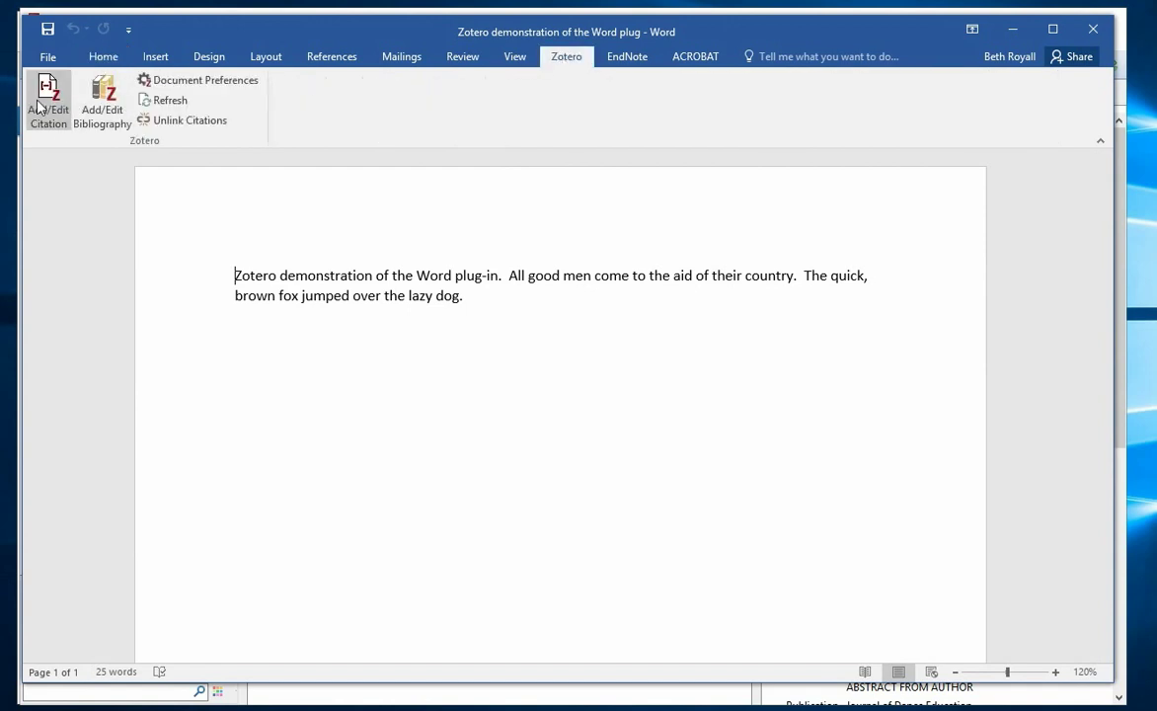
left_click(158, 87)
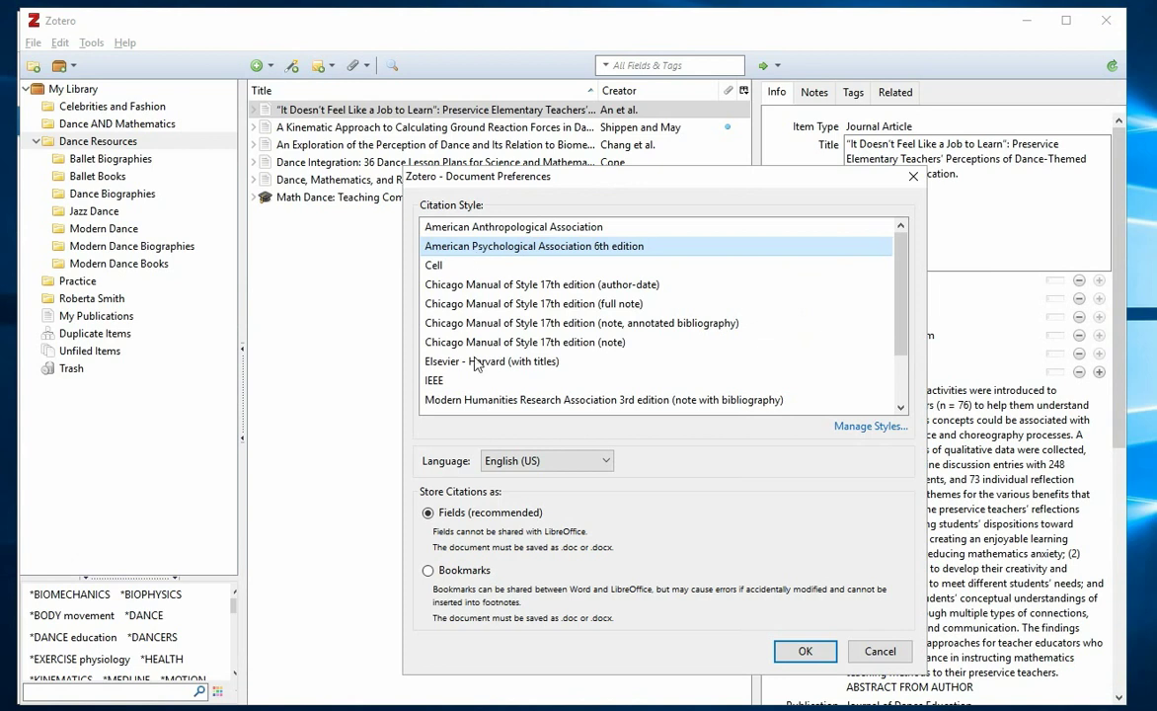
left_click(806, 651)
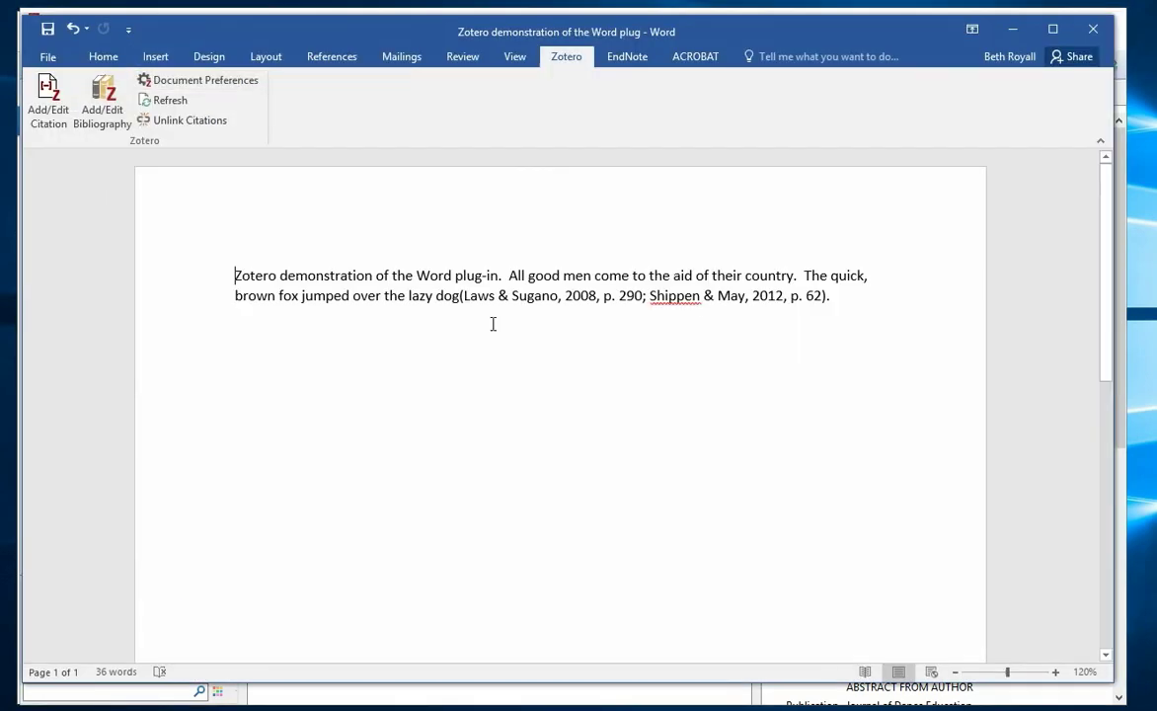
Step: Insert an An et al. (2017) citation with page 16 right after 'Word plug-in'
left_click(500, 278)
left_click(46, 94)
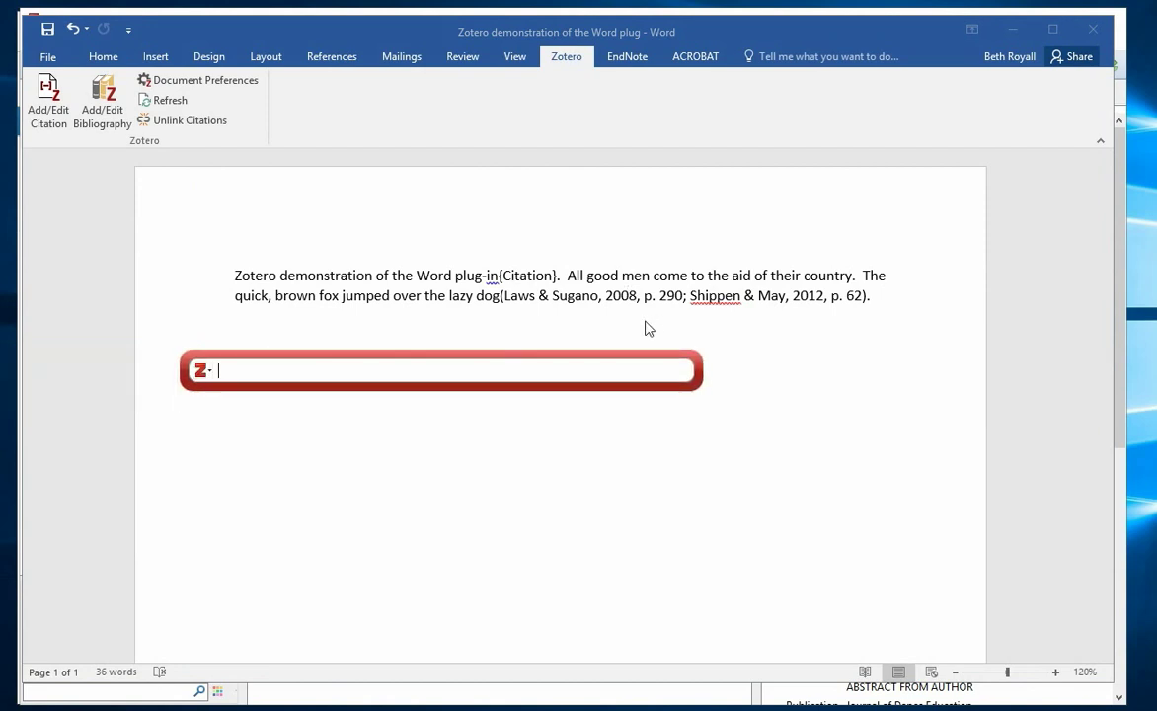
type("dance")
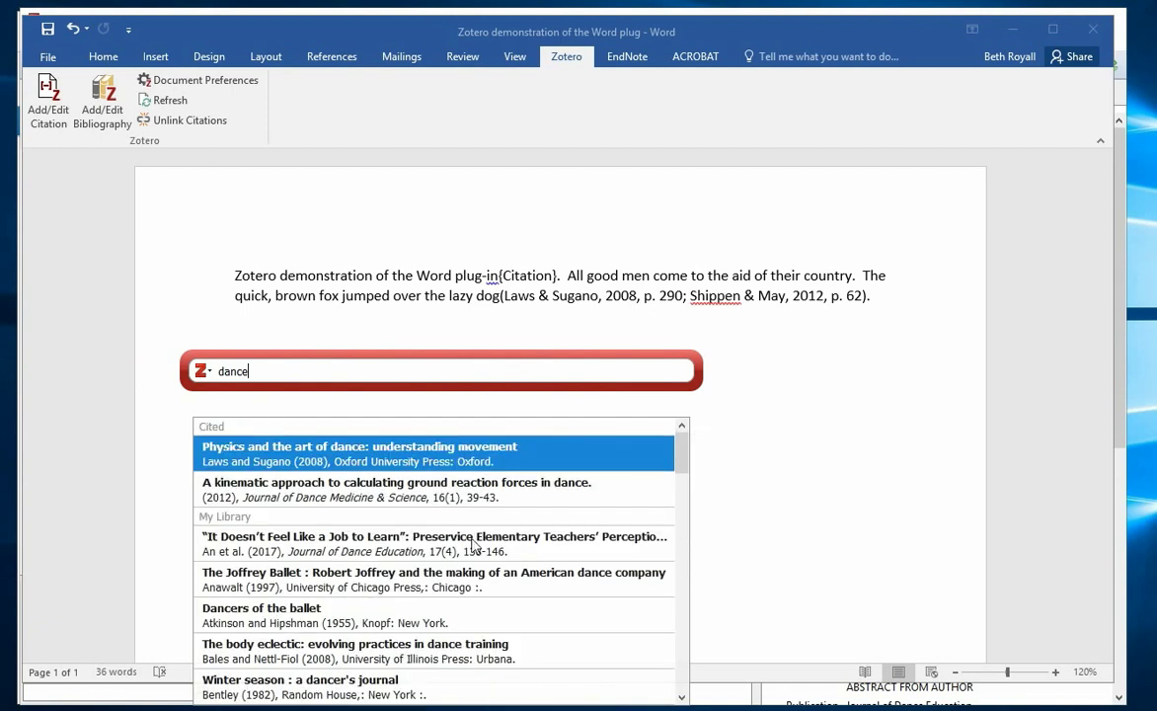
key("Return")
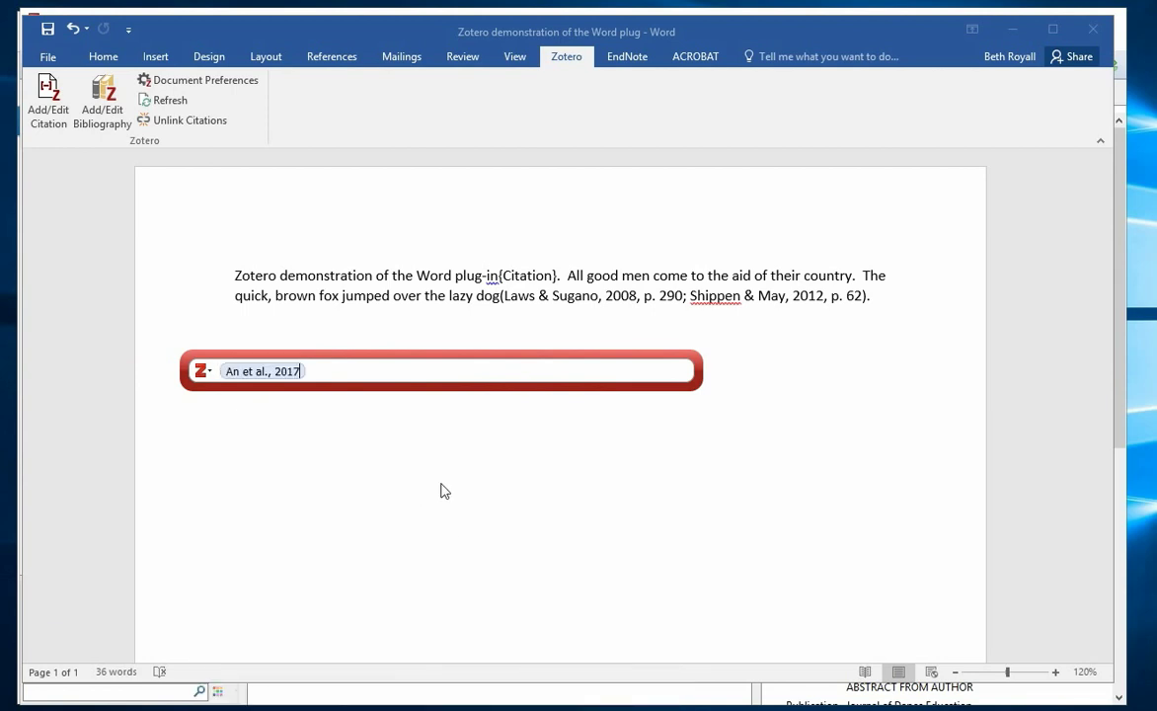
left_click(237, 373)
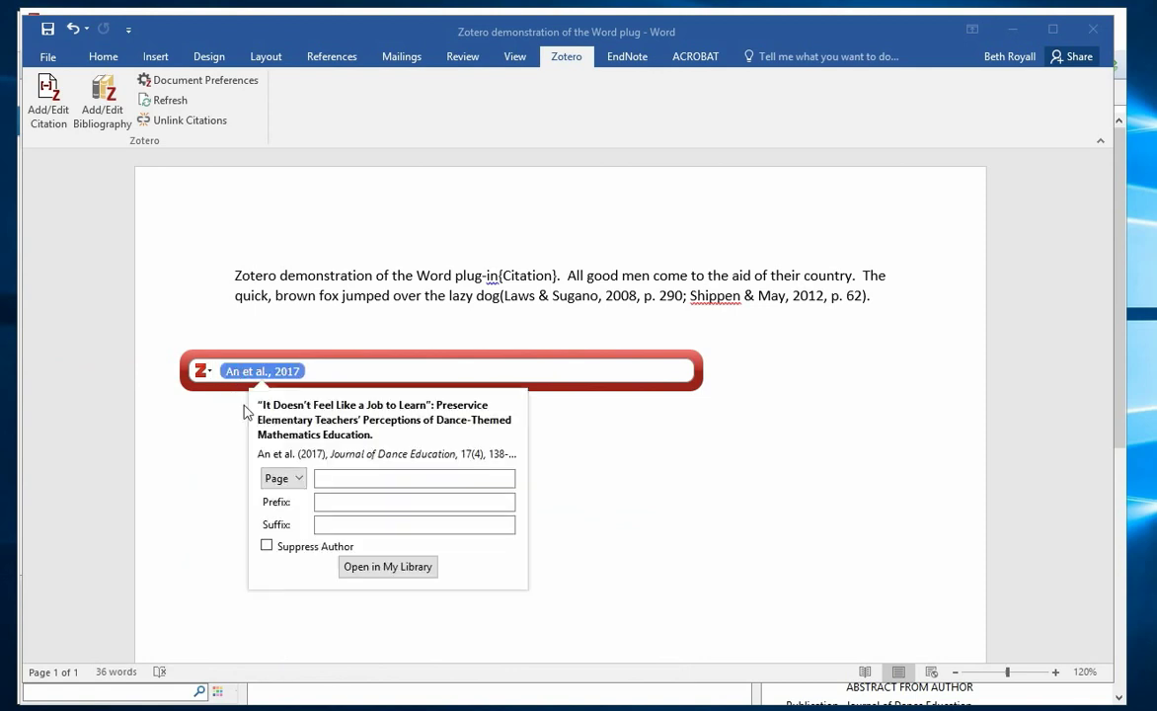
left_click(358, 474)
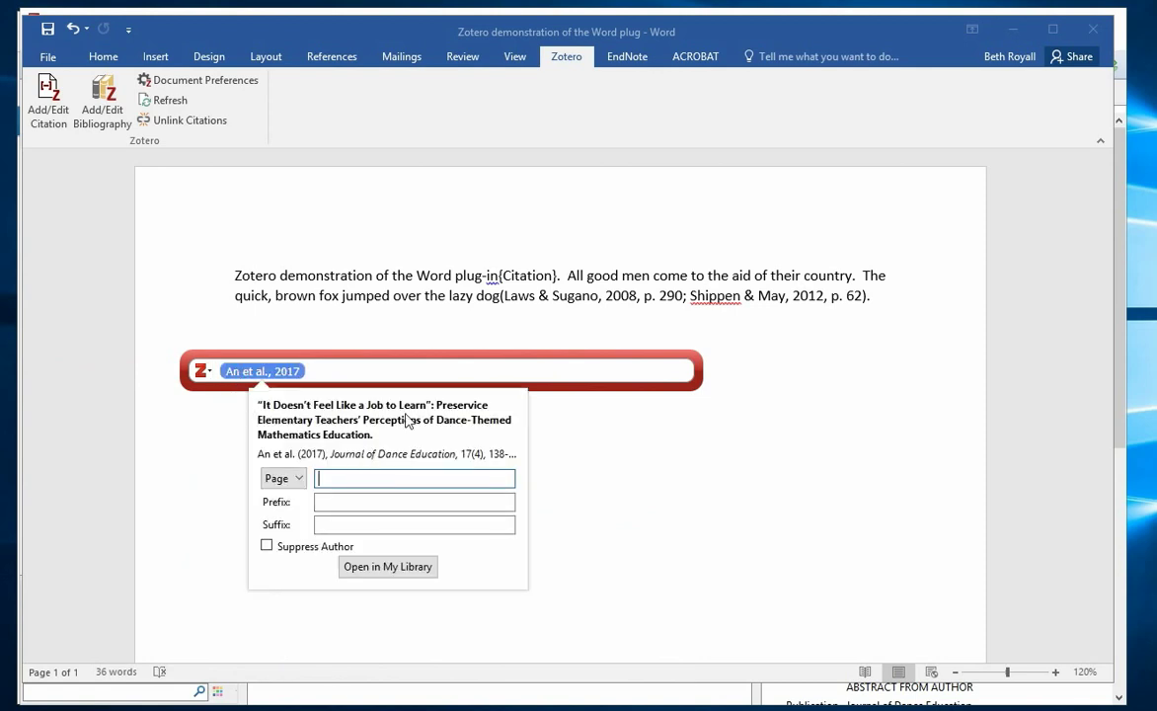
type("16")
left_click(322, 504)
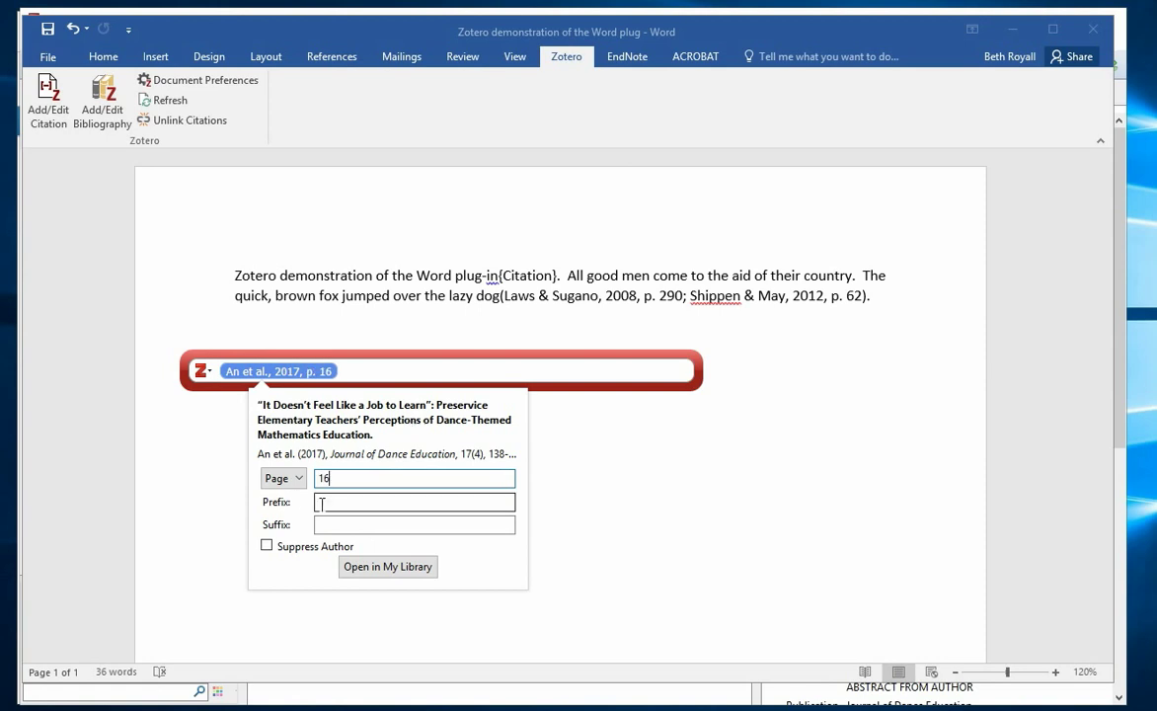
key("Return")
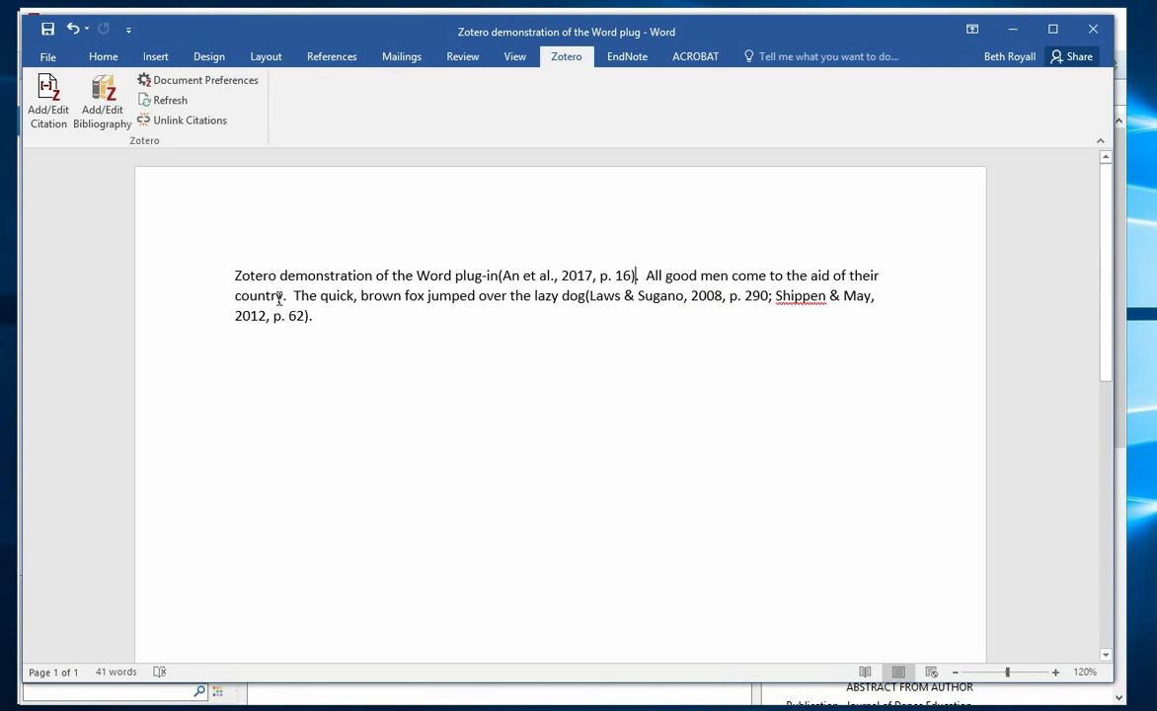
Step: Cite Anawalt's The Joffrey Ballet (1997) with page 250 after 'country'
left_click(49, 97)
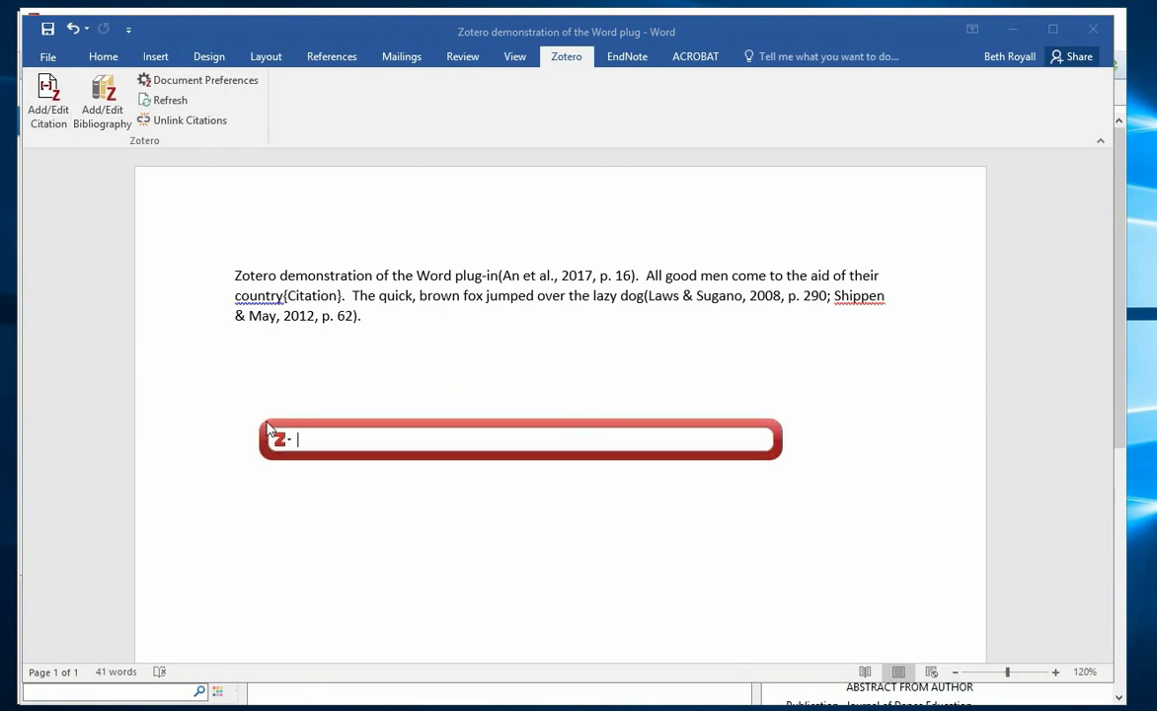
type("dance")
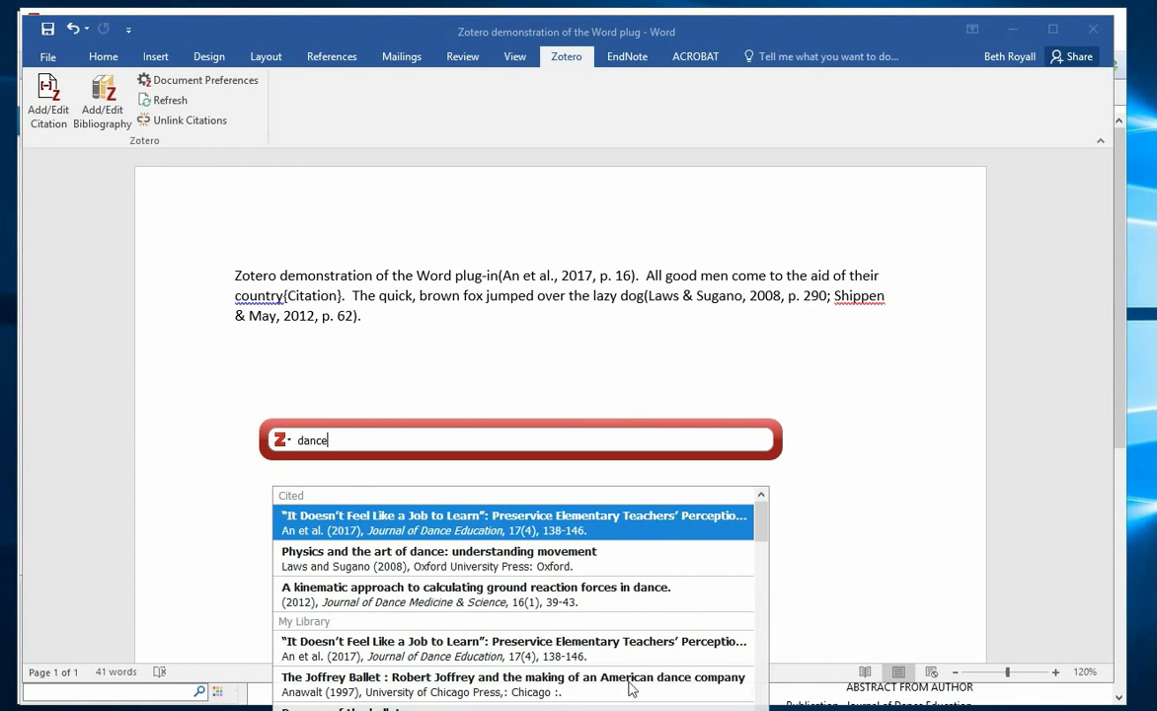
left_click(628, 687)
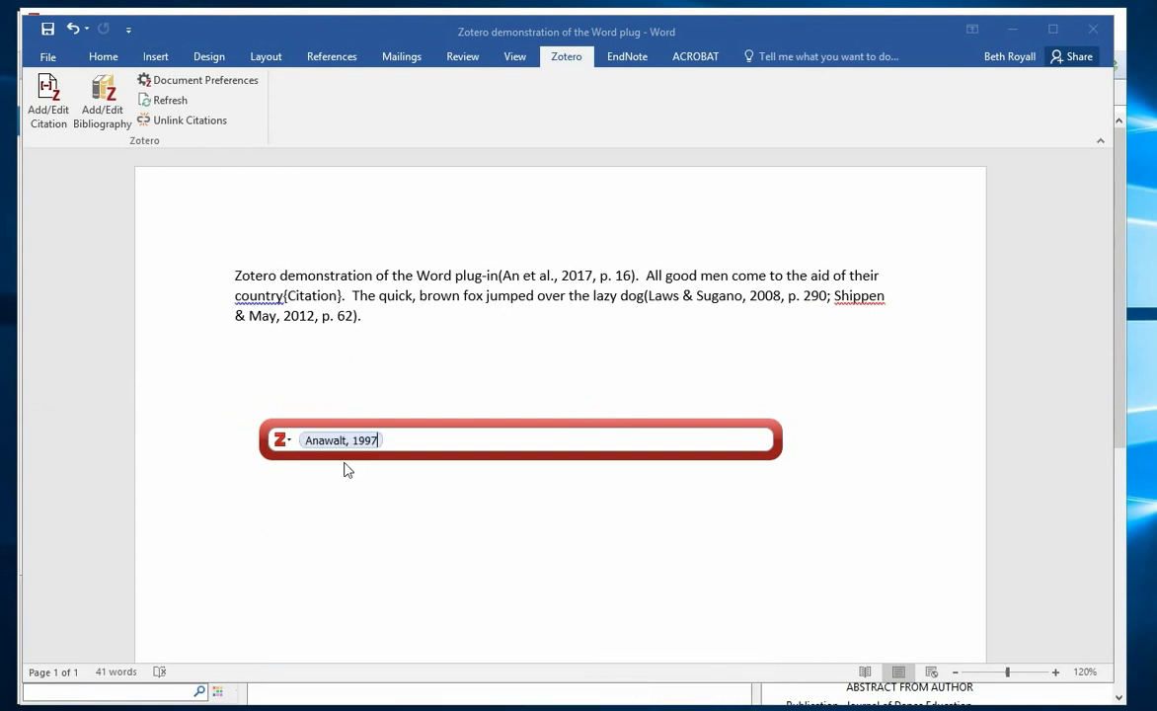
left_click(341, 440)
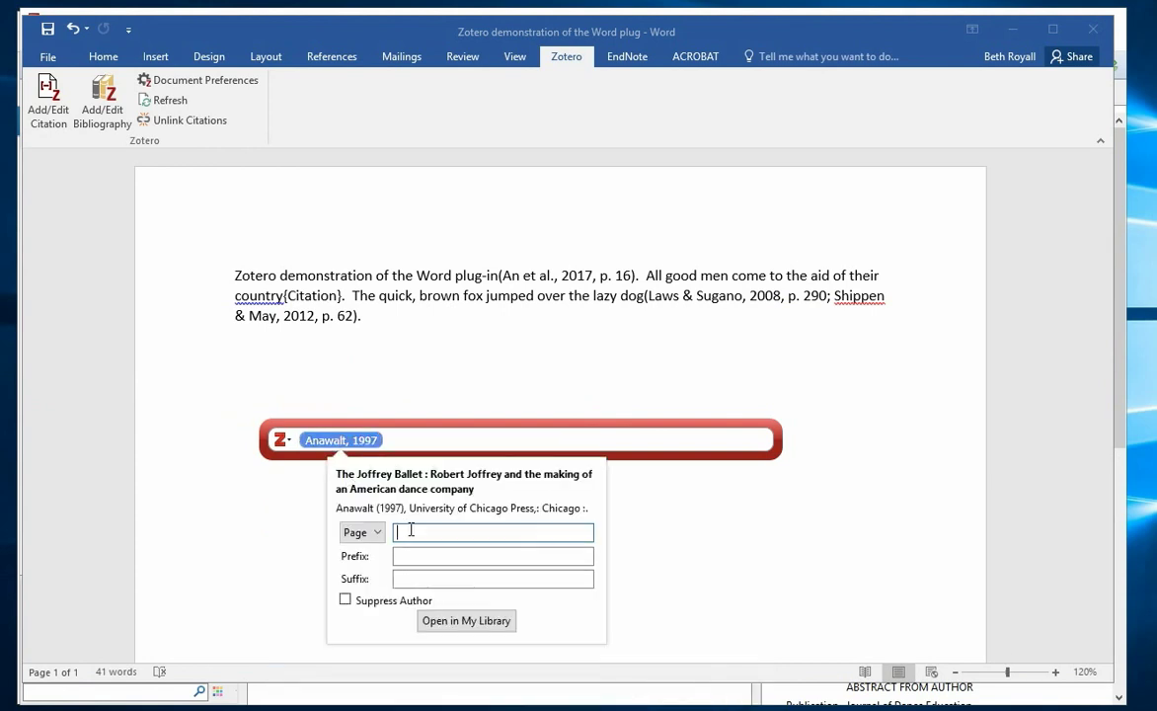
type("250")
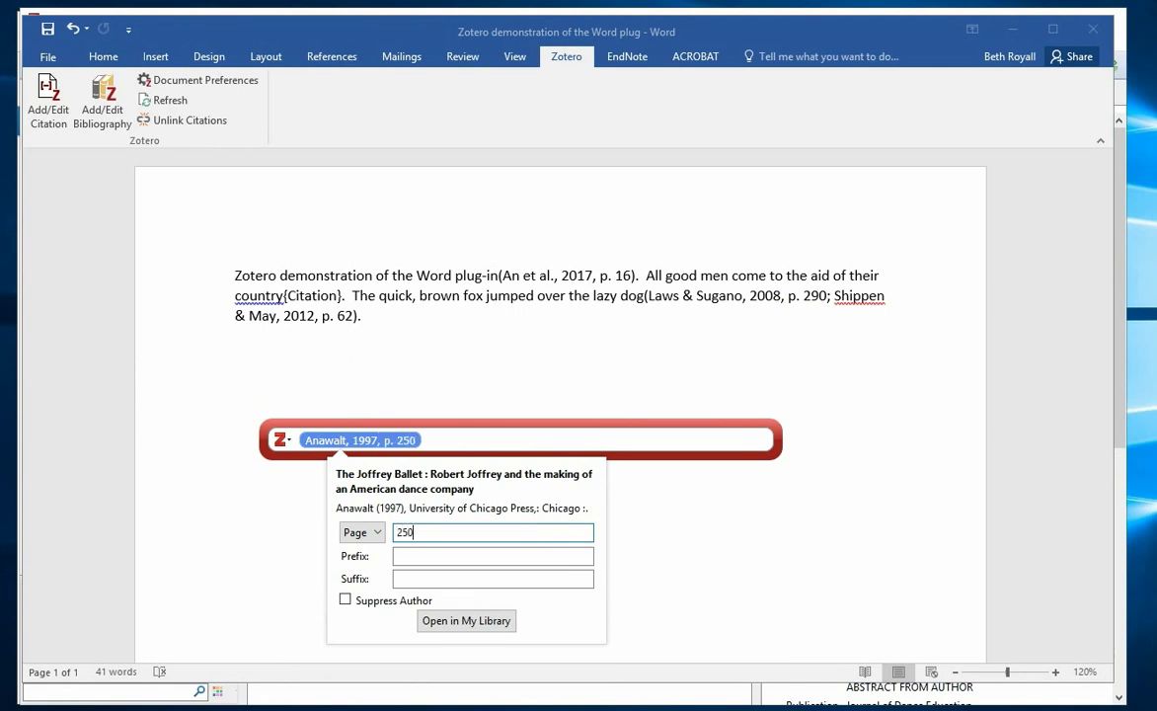
key("Return")
key("Return")
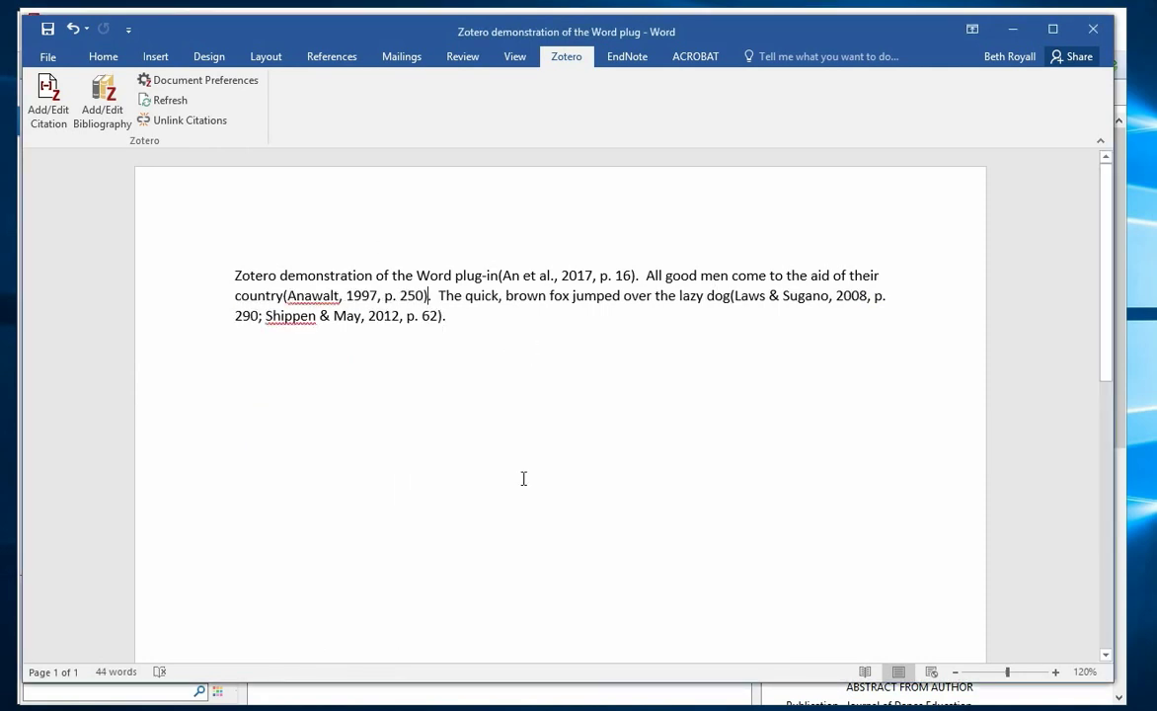
Step: Add a bibliography on a new line below the paragraph, then open the WVU Zotero guide in Chrome
left_click(276, 465)
key("Return")
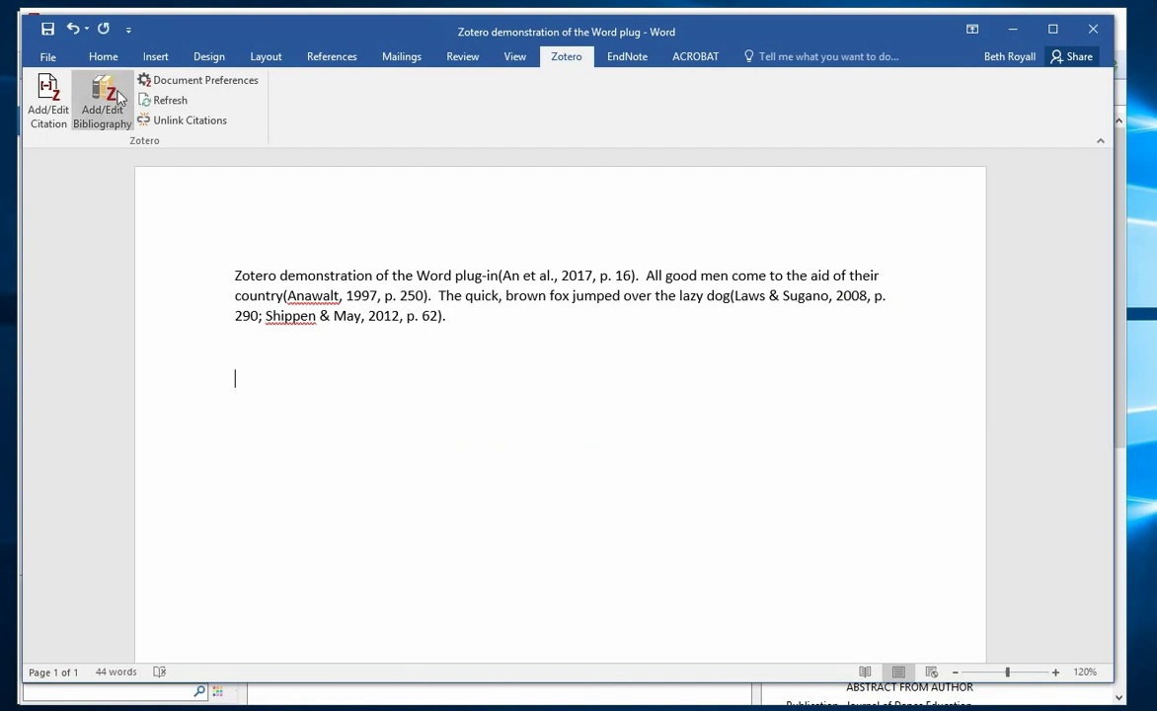
left_click(118, 96)
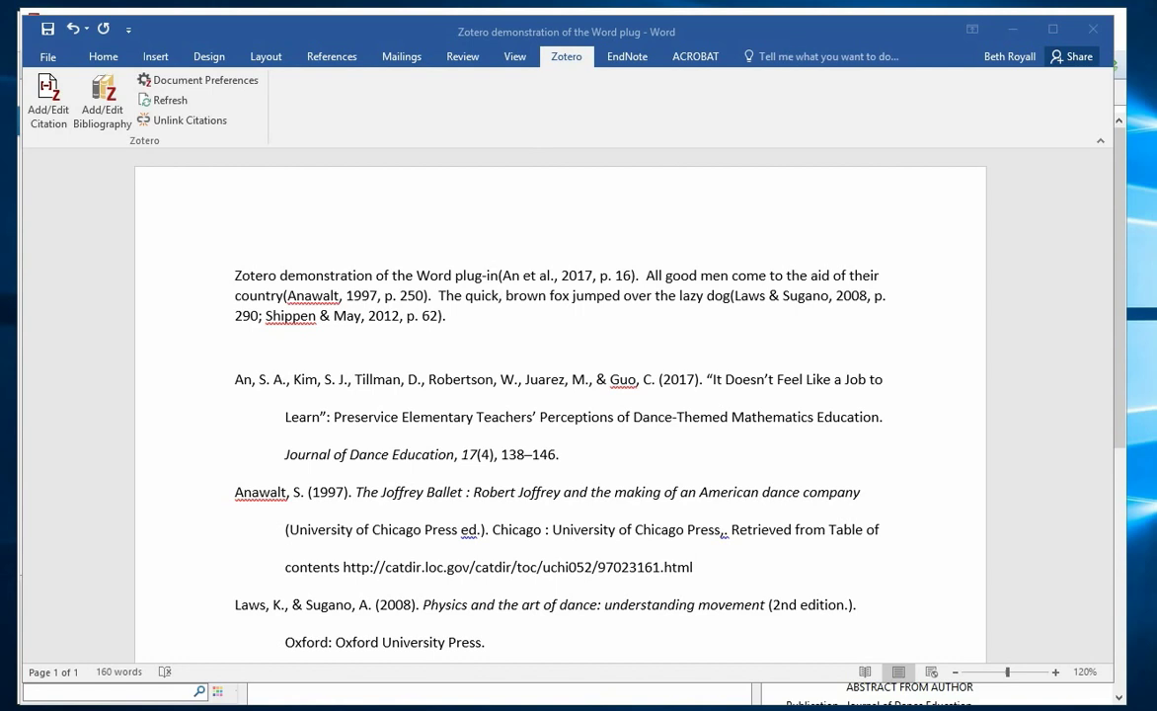
key("alt+Tab")
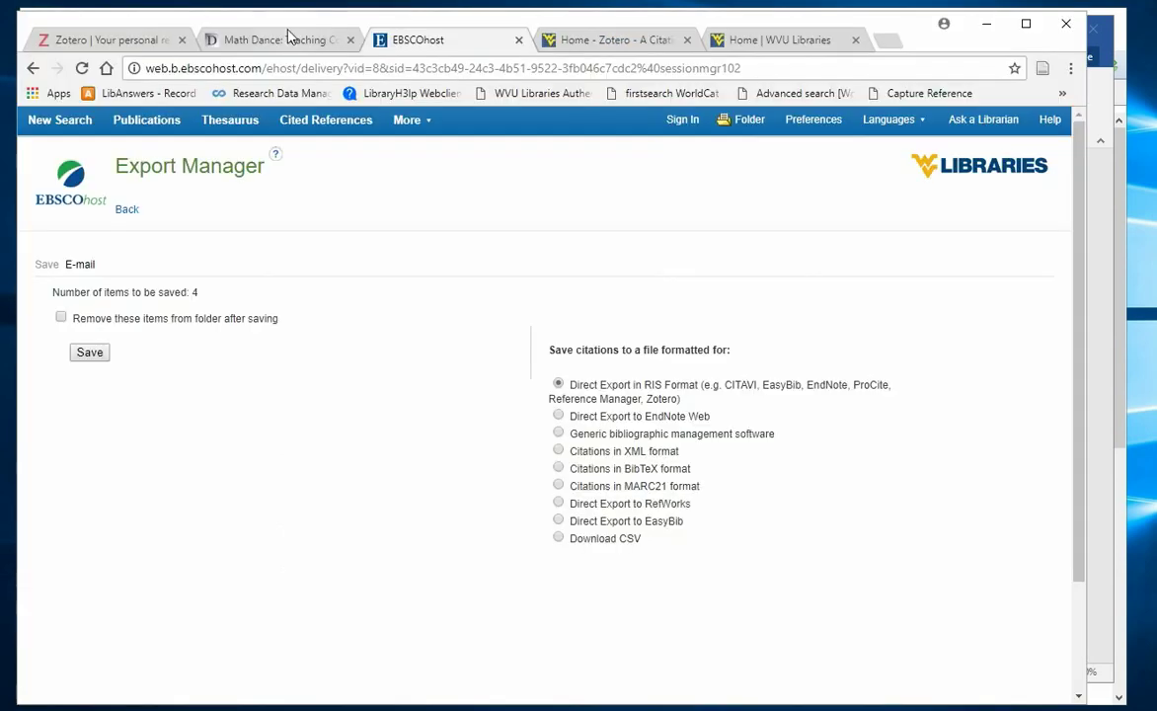
left_click(600, 39)
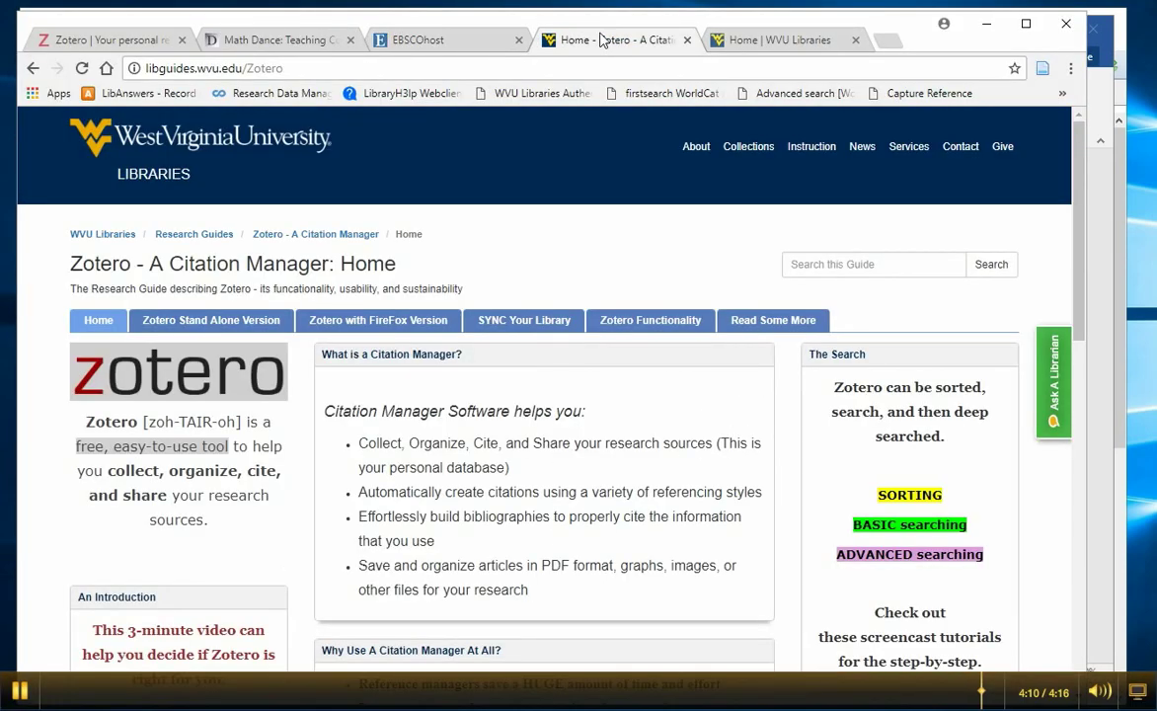